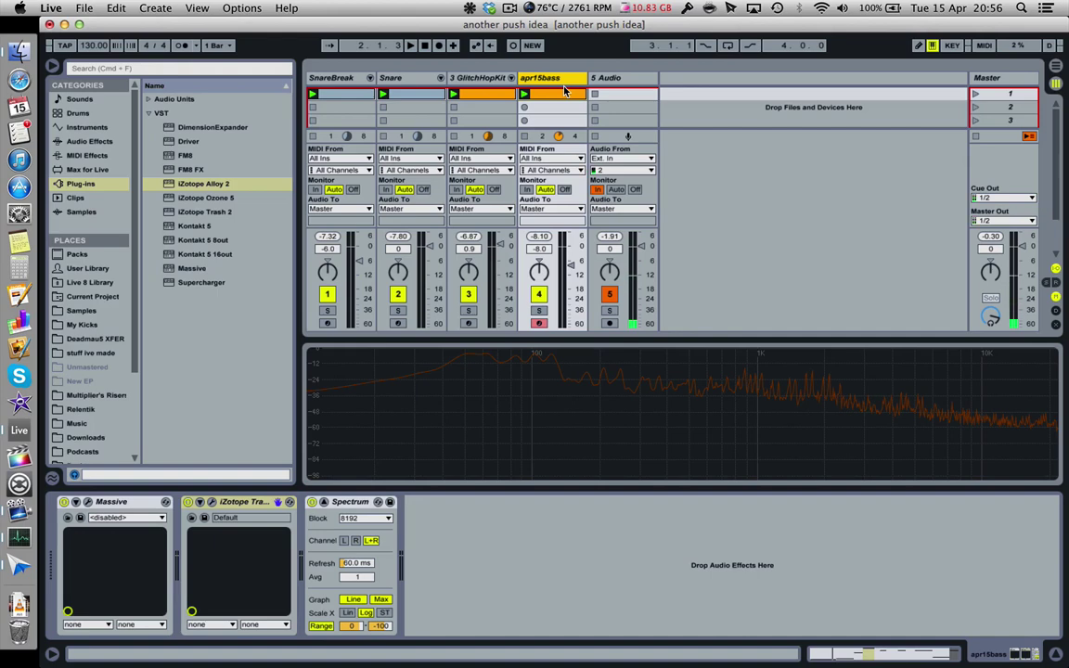
- Start playback and solo the apr15bass track so only the bass is heard
key("space")
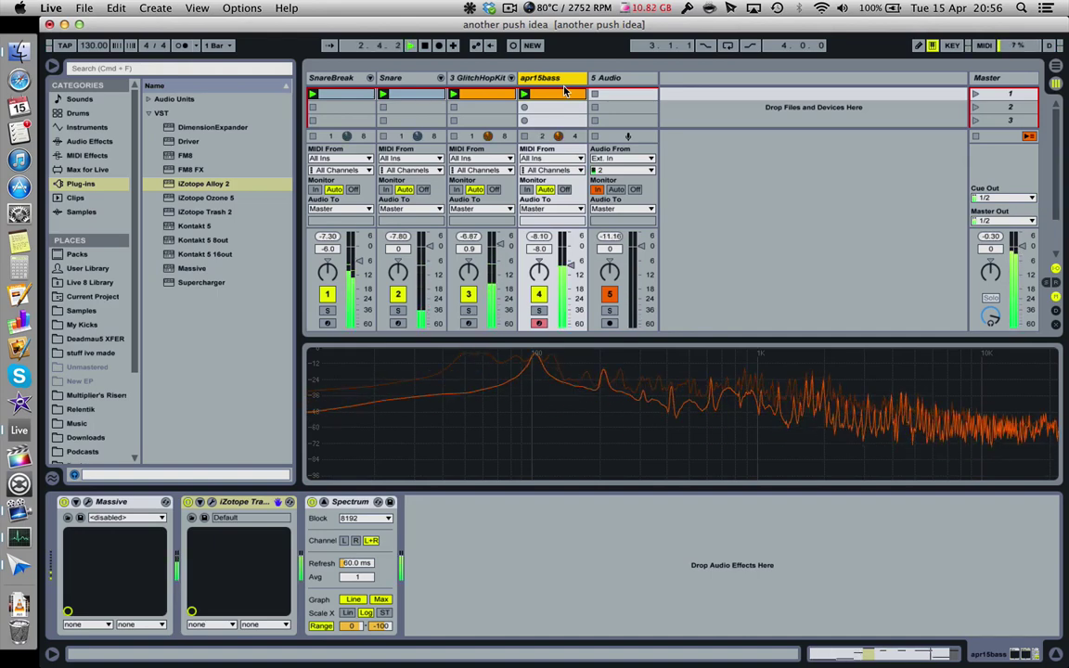
left_click(538, 310)
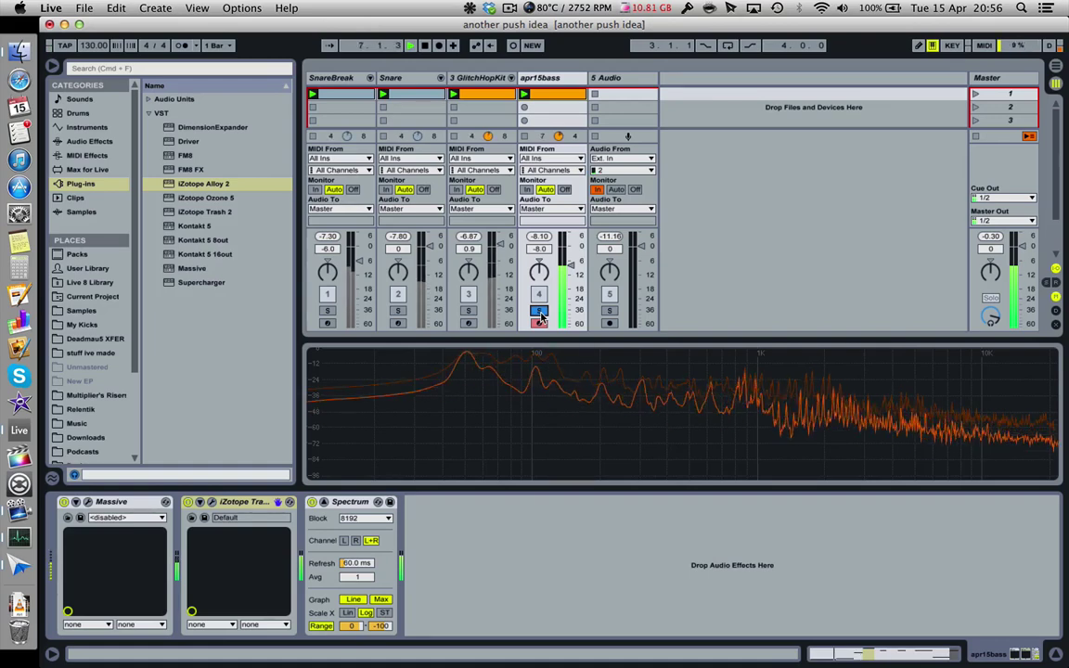
- Stop playback, unsolo apr15bass, and deactivate the GlitchHopKit, Snare and SnareBreak tracks
key("space")
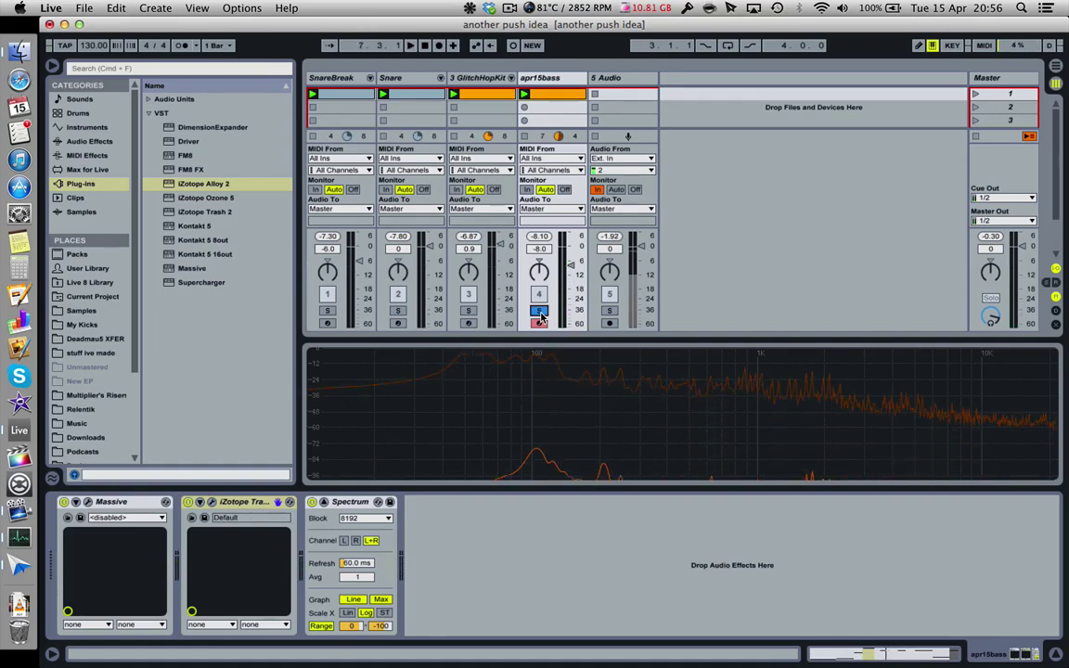
left_click(539, 311)
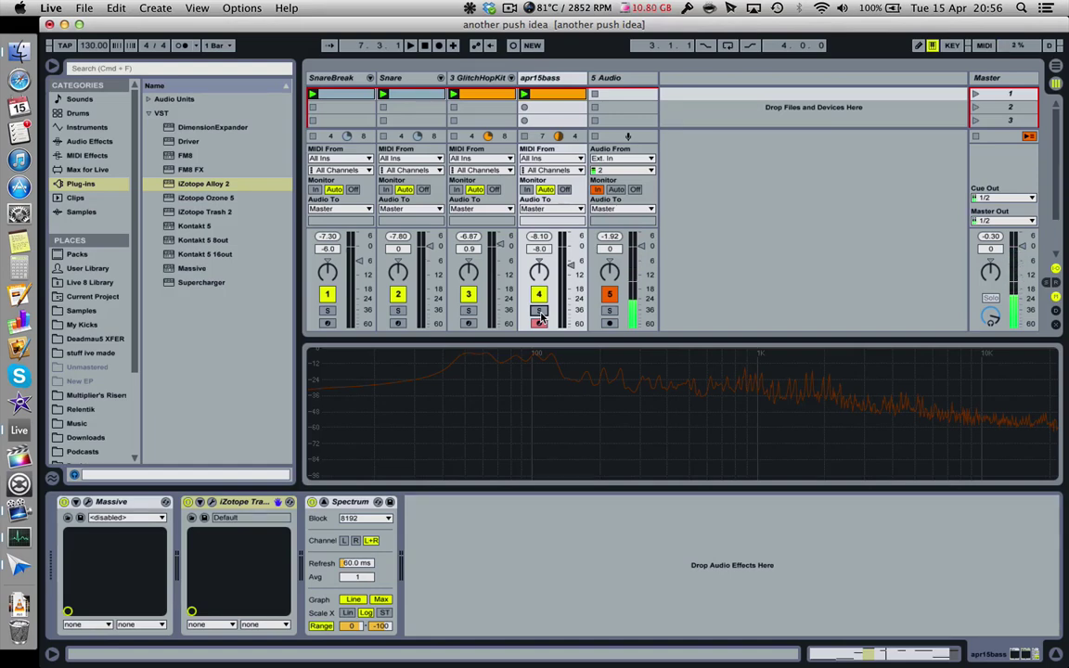
left_click(467, 294)
left_click(397, 294)
left_click(326, 294)
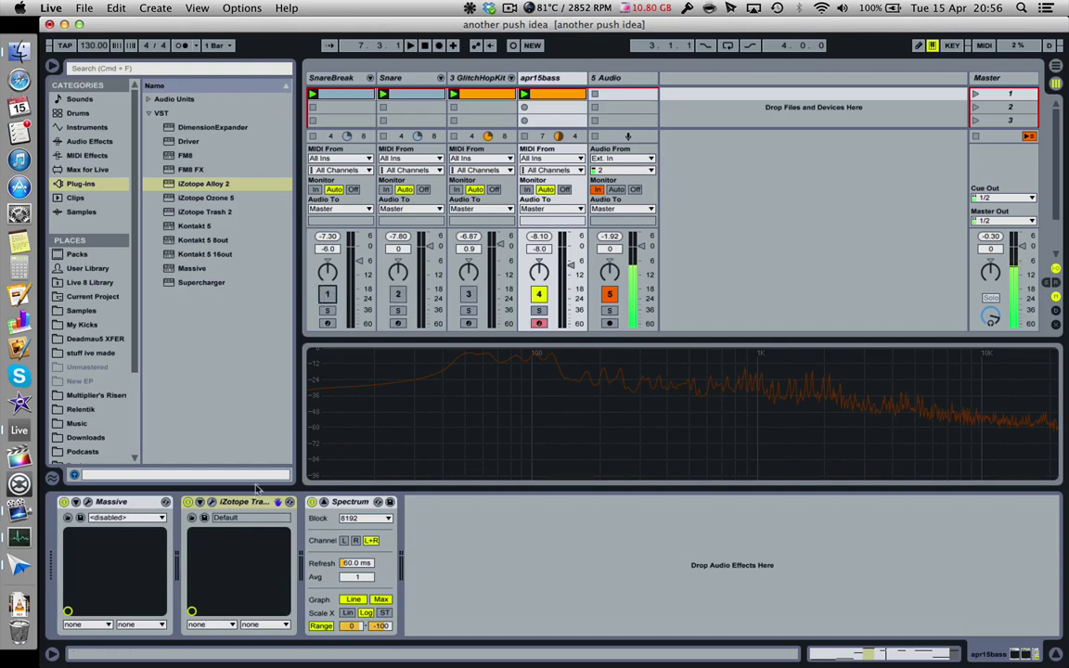
- Open the iZotope Trash 2 window on apr15bass, close its Preset Manager, and audition the bass
left_click(211, 503)
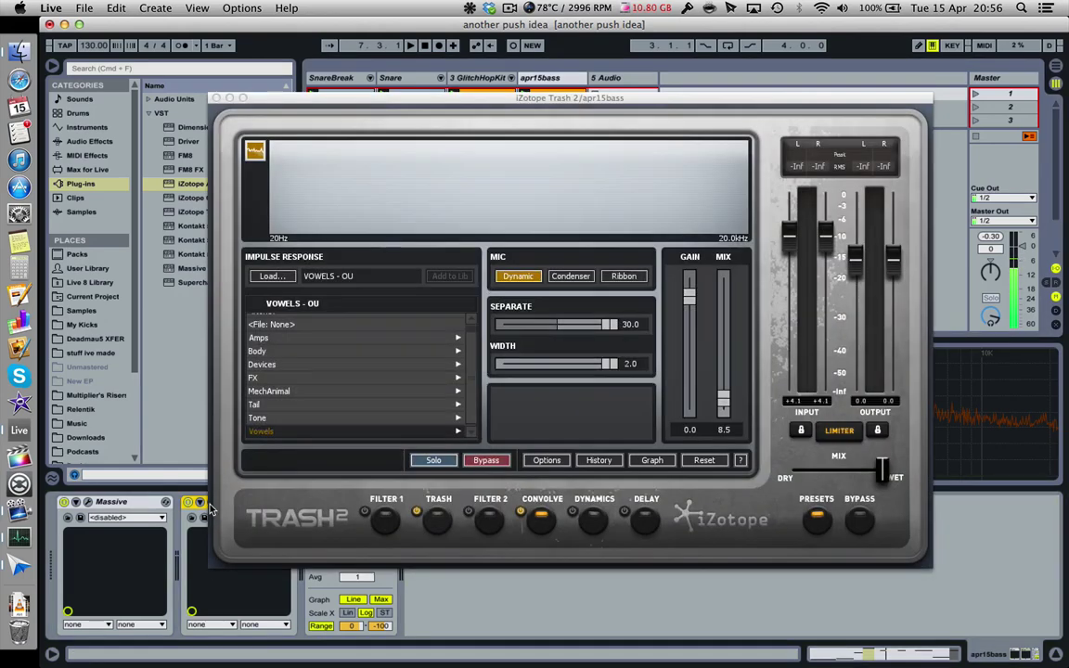
left_click(721, 436)
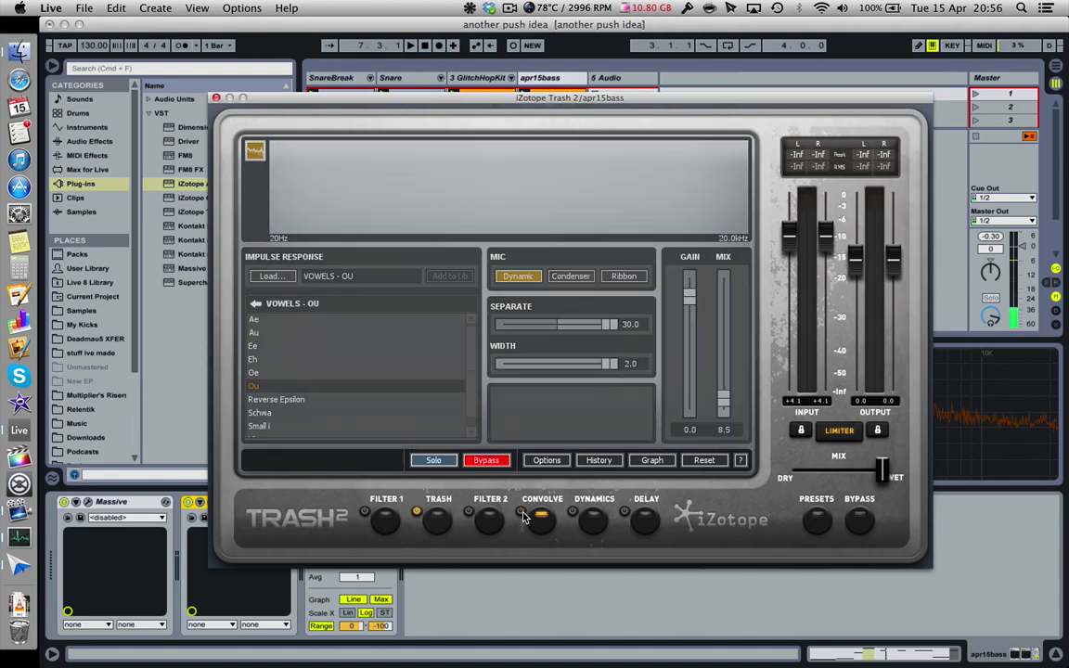
key("space")
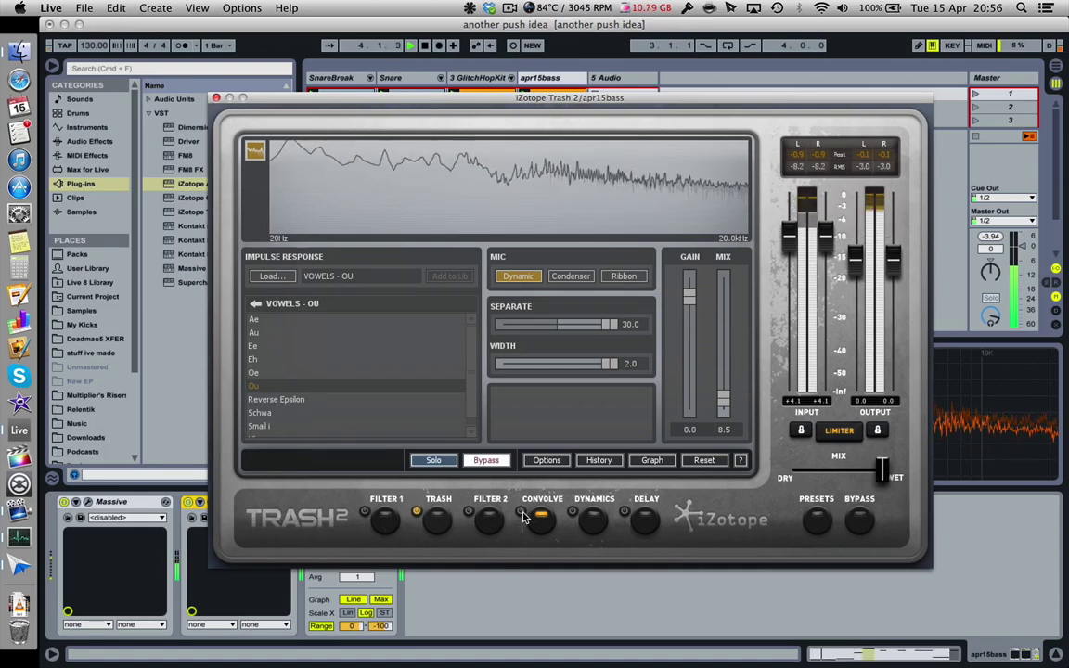
key("space")
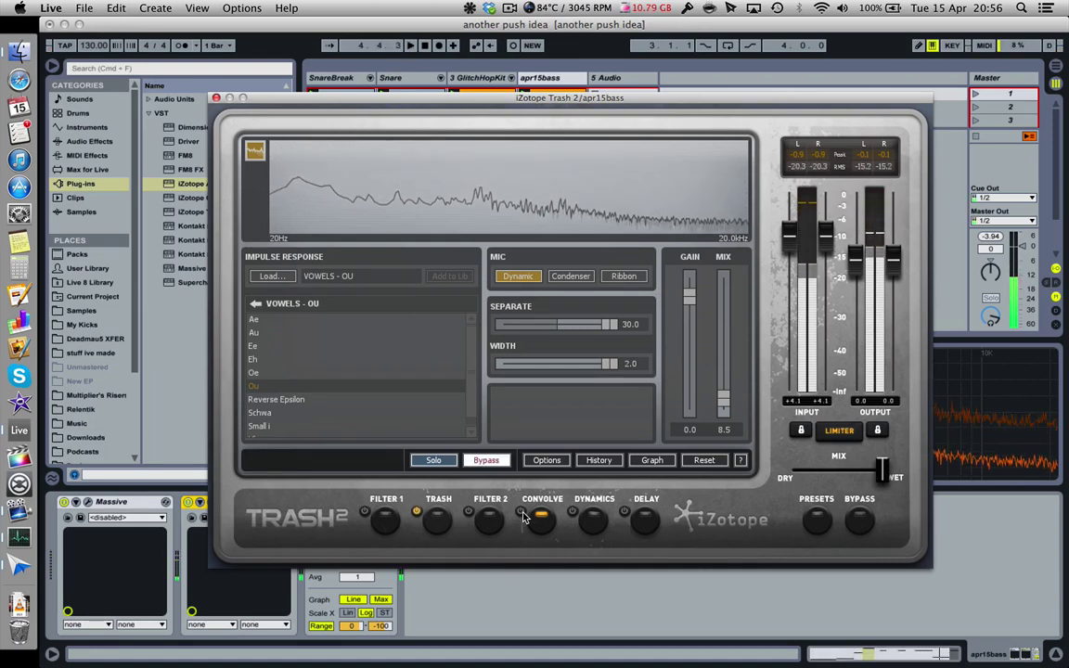
- A/B the Convolve module (VOWELS - OU impulse) during playback, ending bypassed and stopped
left_click(521, 514)
key("space")
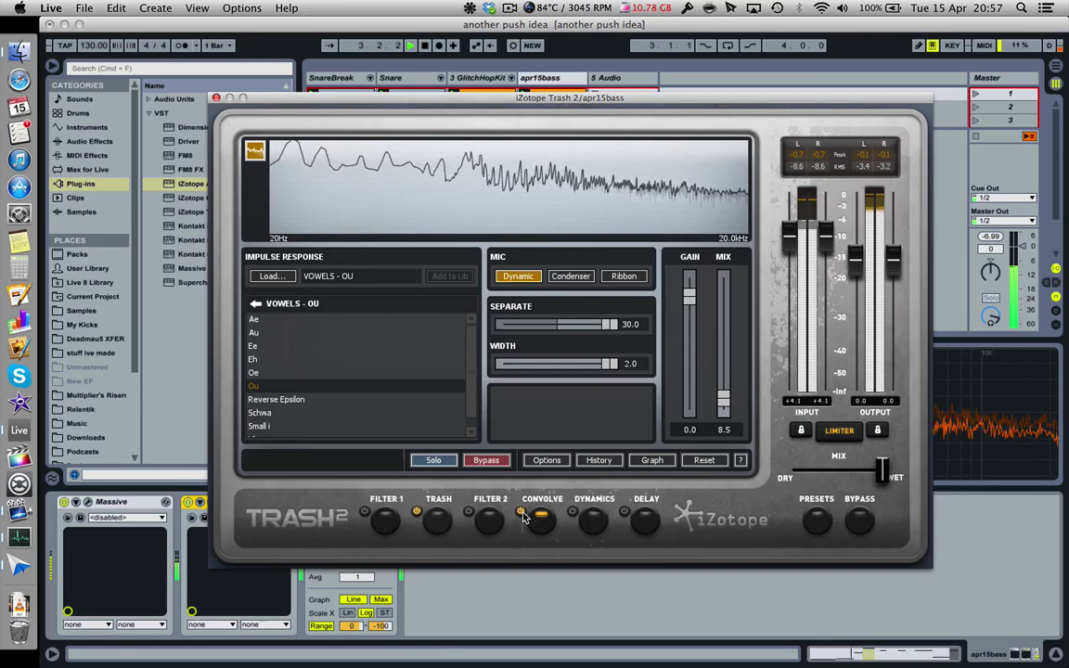
left_click(522, 514)
left_click(521, 514)
left_click(522, 514)
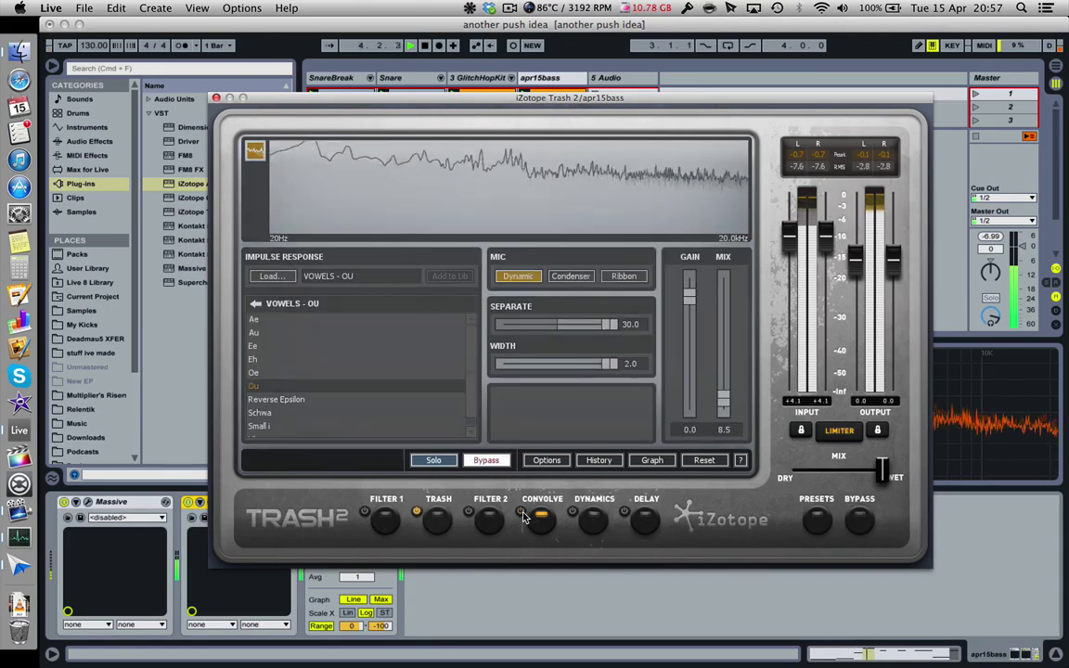
left_click(521, 514)
left_click(522, 514)
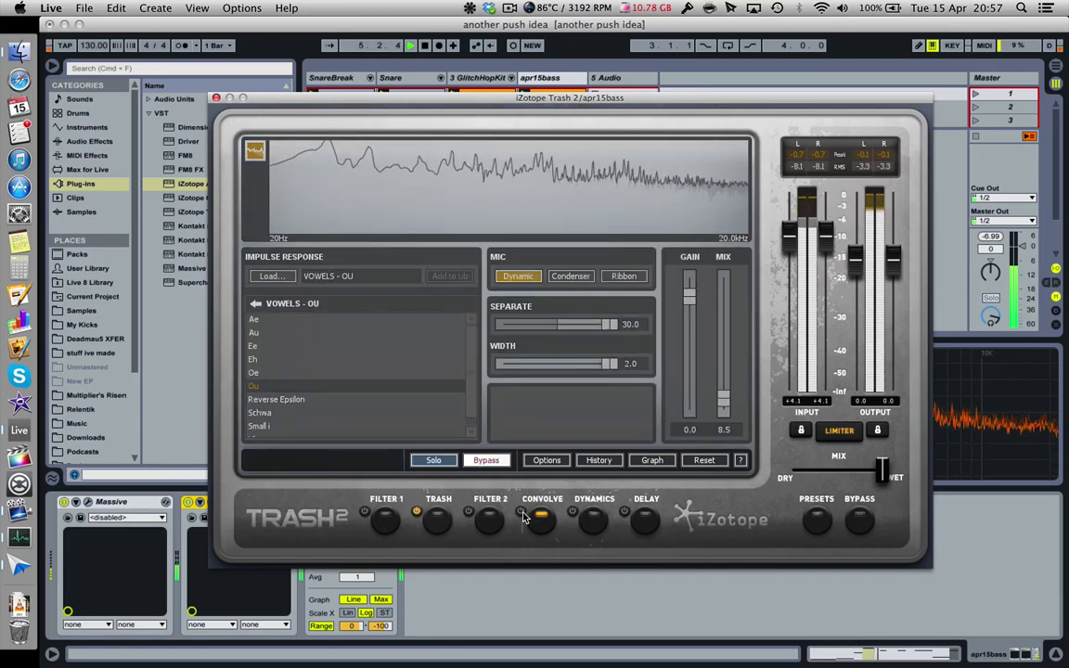
left_click(521, 514)
left_click(521, 514)
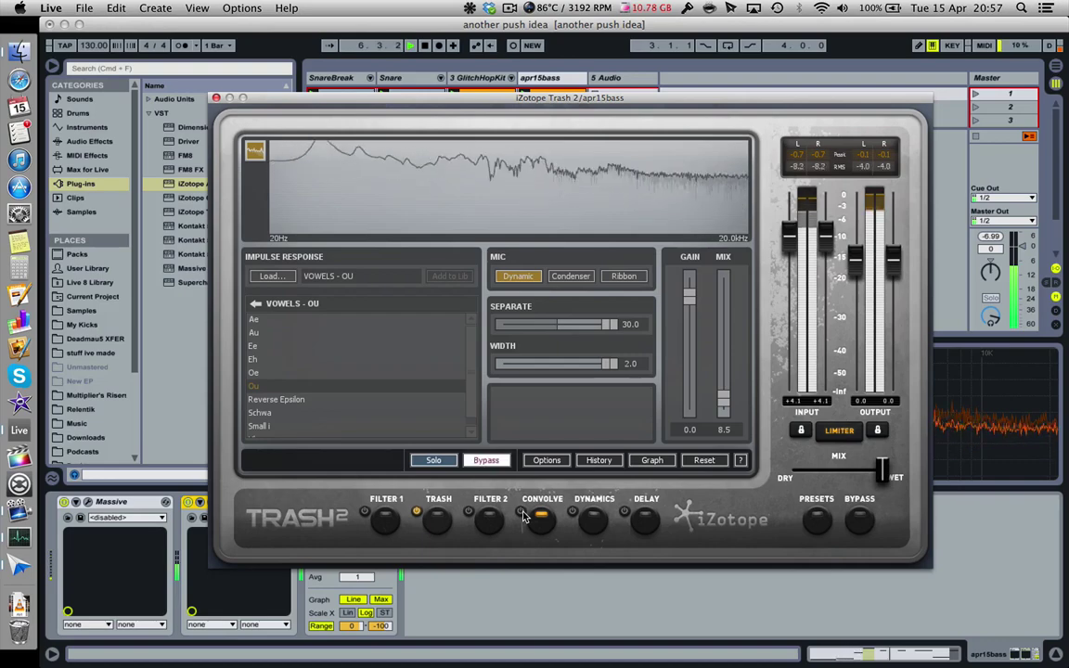
left_click(521, 514)
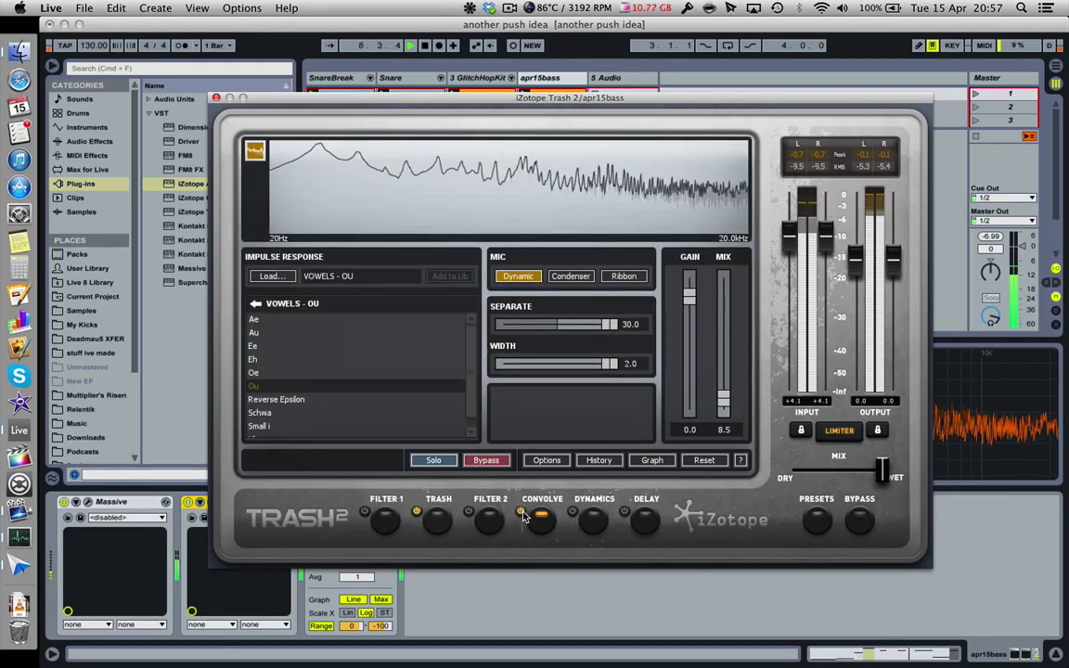
key("space")
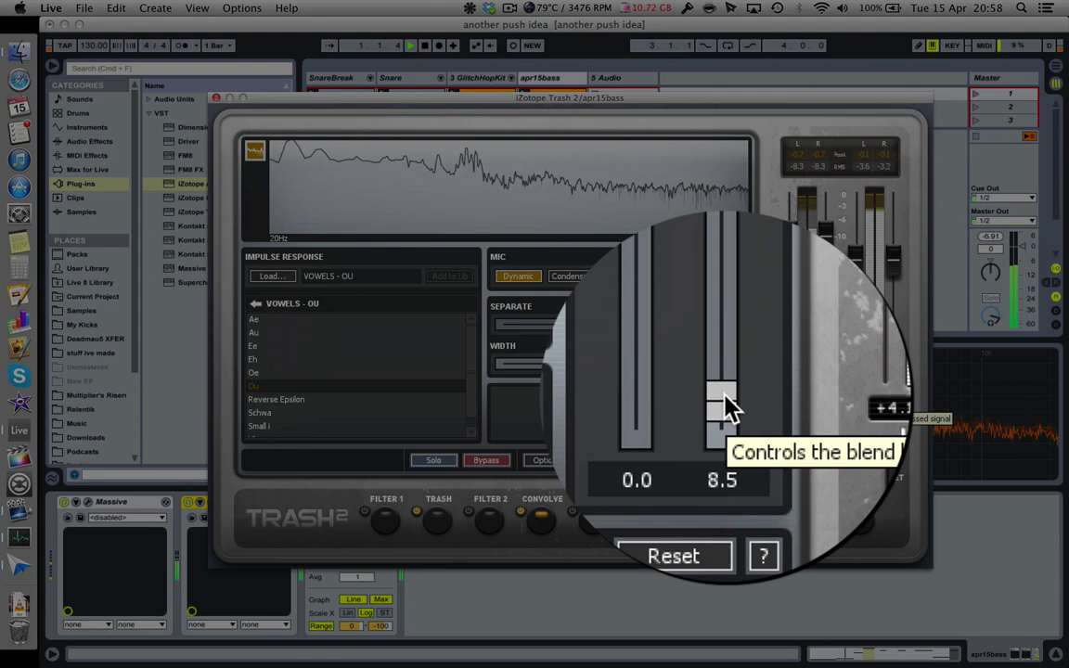
left_click_drag(652, 354, 649, 245)
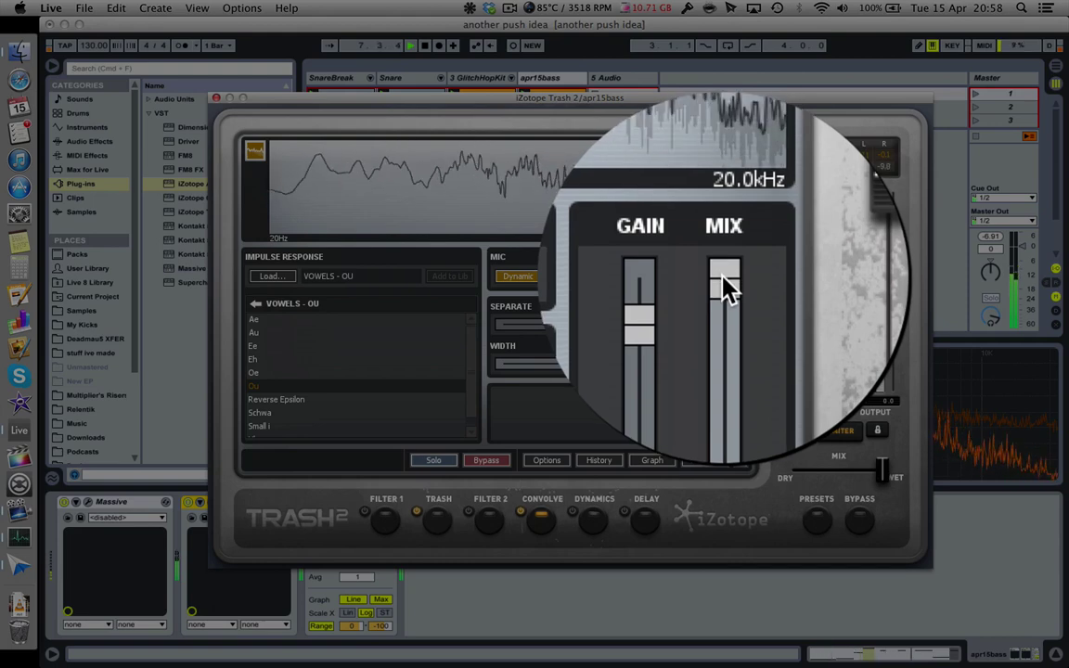
left_click_drag(728, 295, 729, 409)
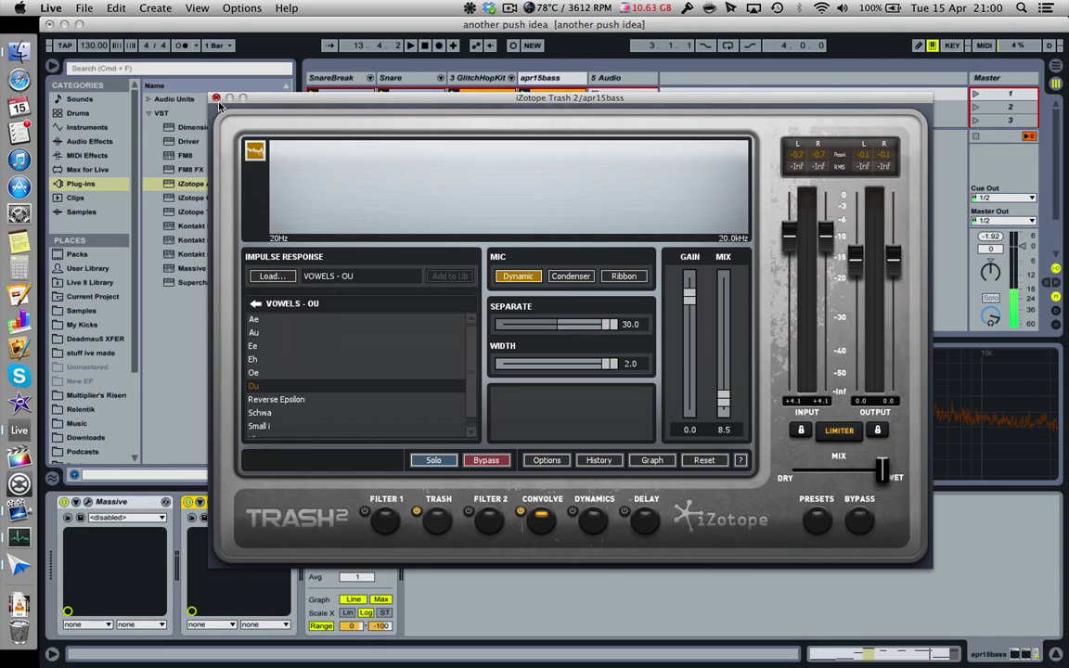
- Close Trash 2 and show the Master chain with EQ Eight low-pass at 228 Hz and Limiter
left_click(216, 98)
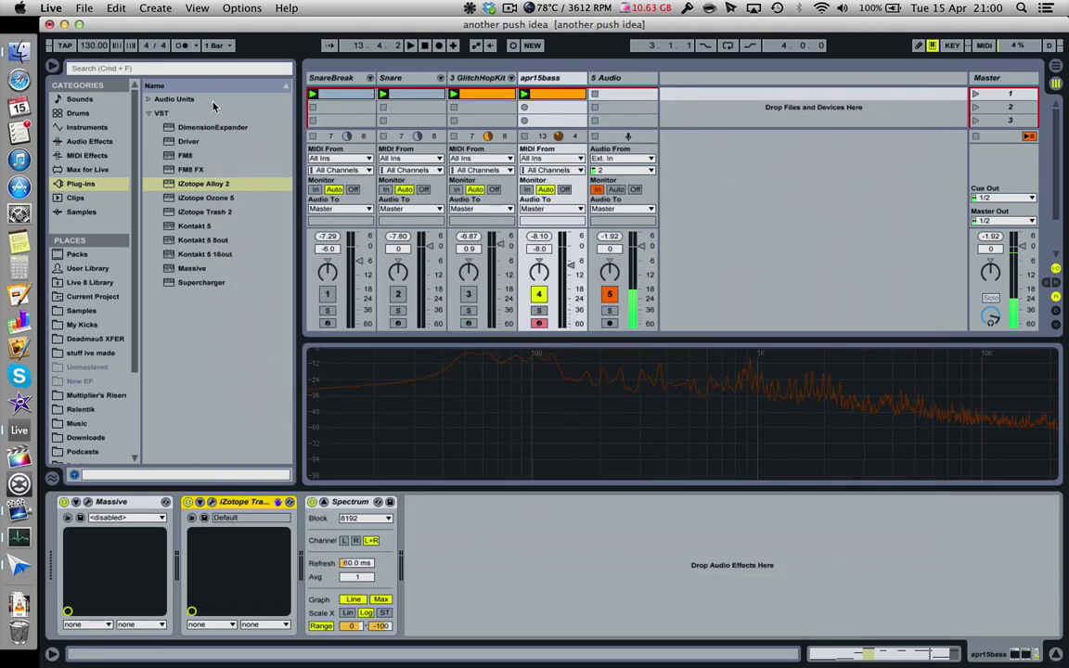
left_click(1003, 80)
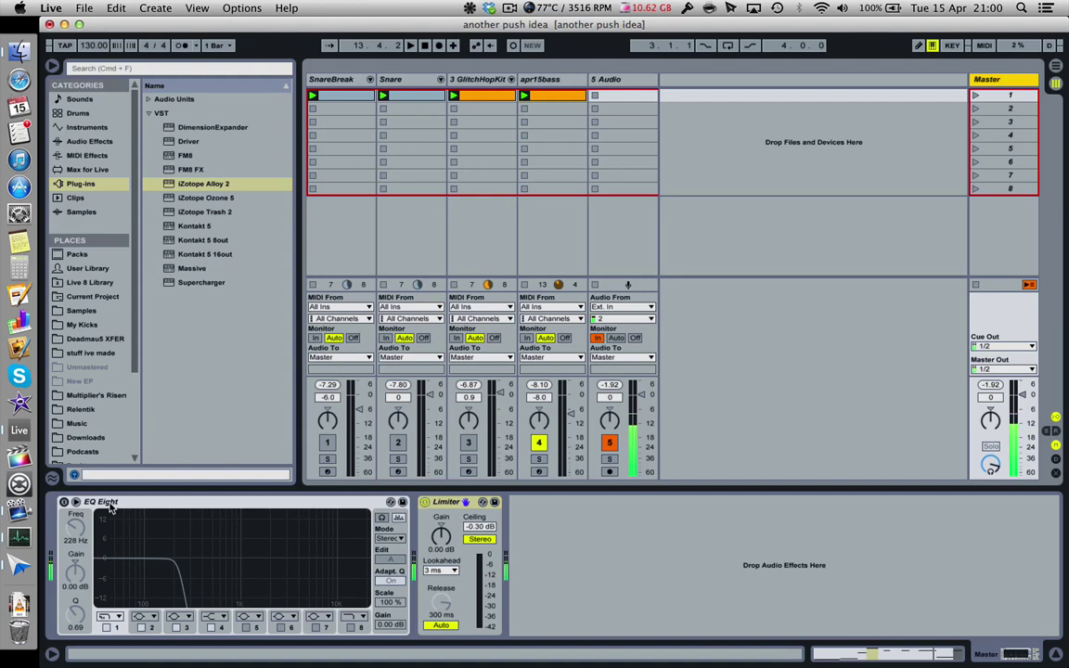
left_click(63, 502)
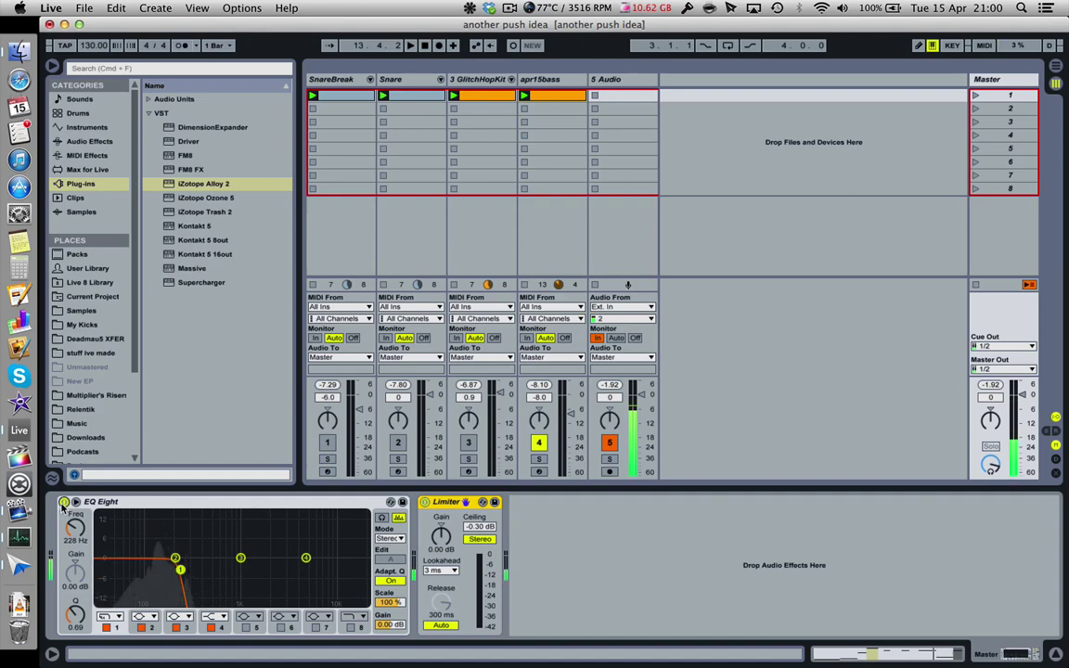
left_click(63, 502)
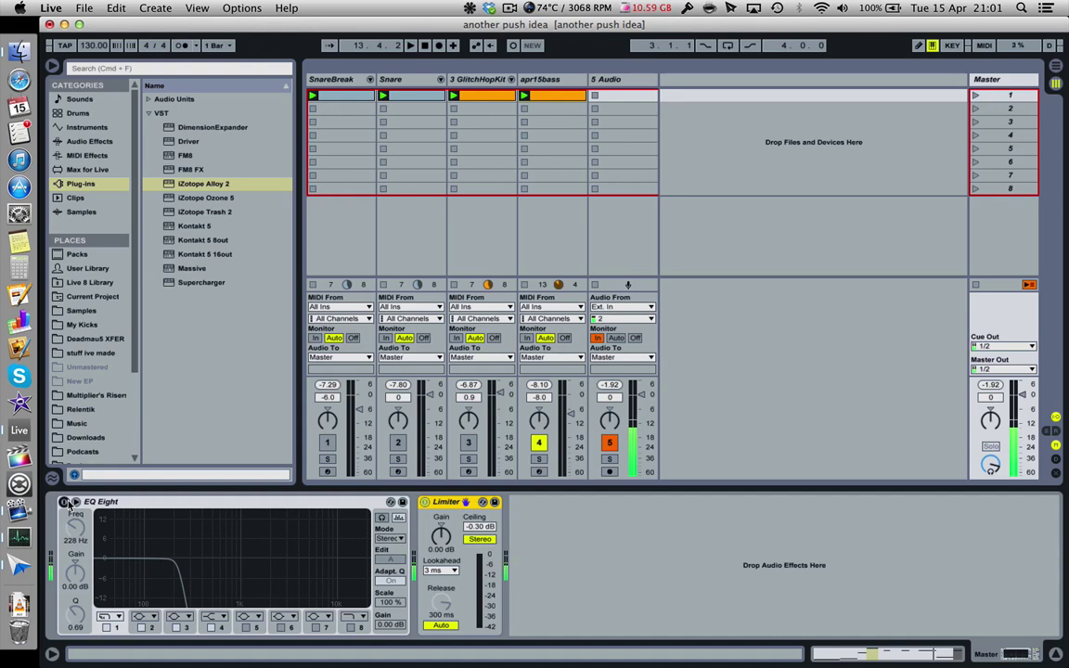
- Reactivate the GlitchHopKit, Snare and SnareBreak tracks and select the Master track
left_click(468, 443)
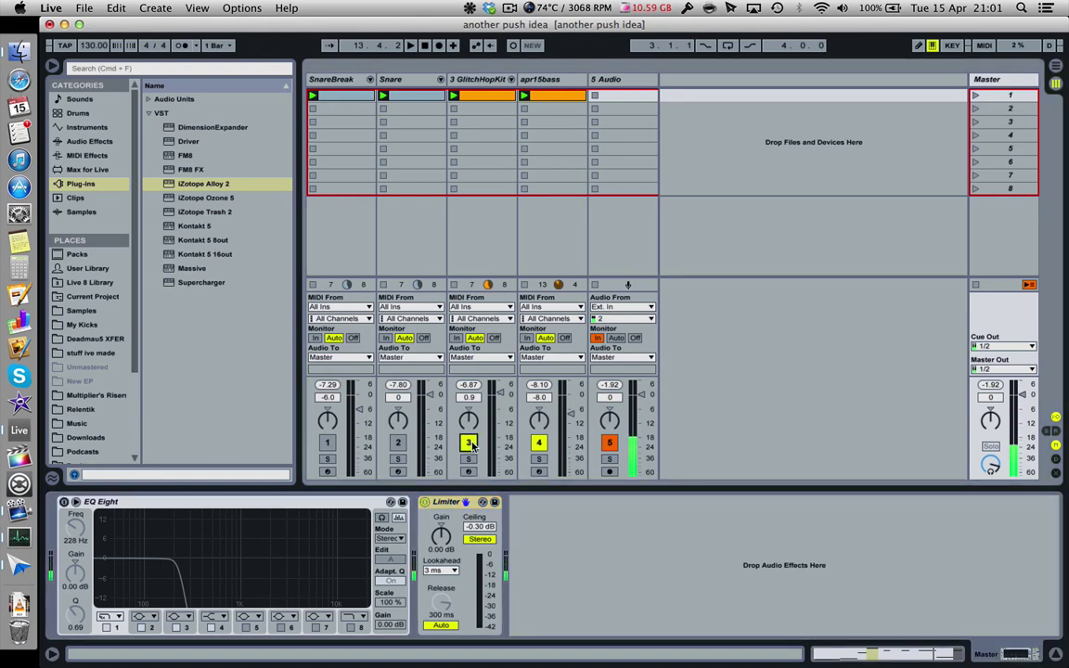
left_click(398, 443)
left_click(327, 442)
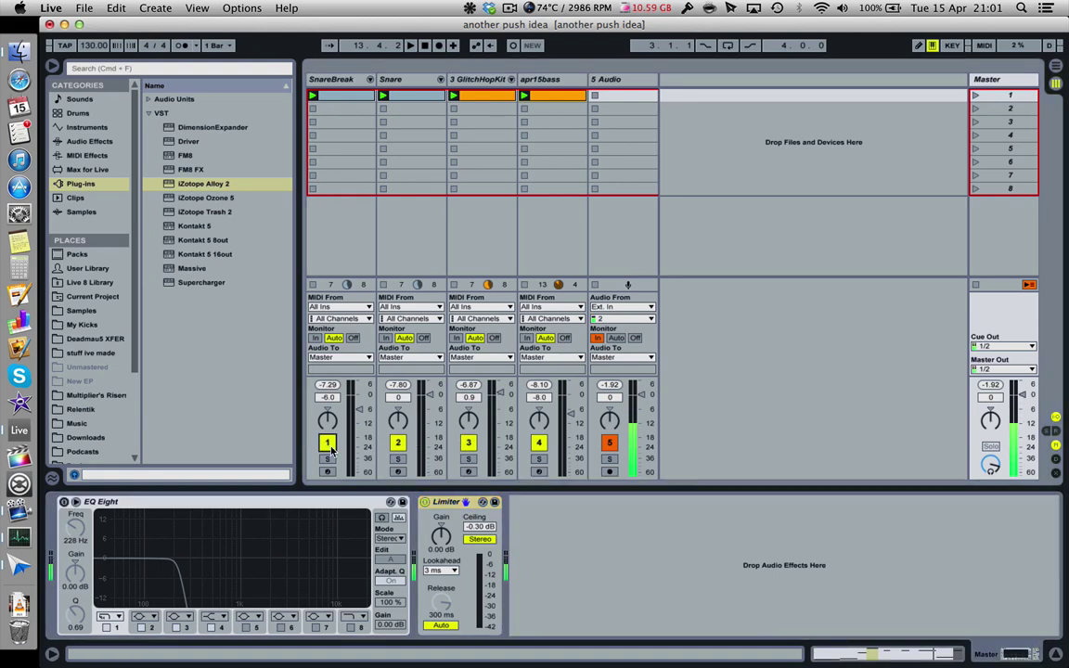
left_click(1002, 80)
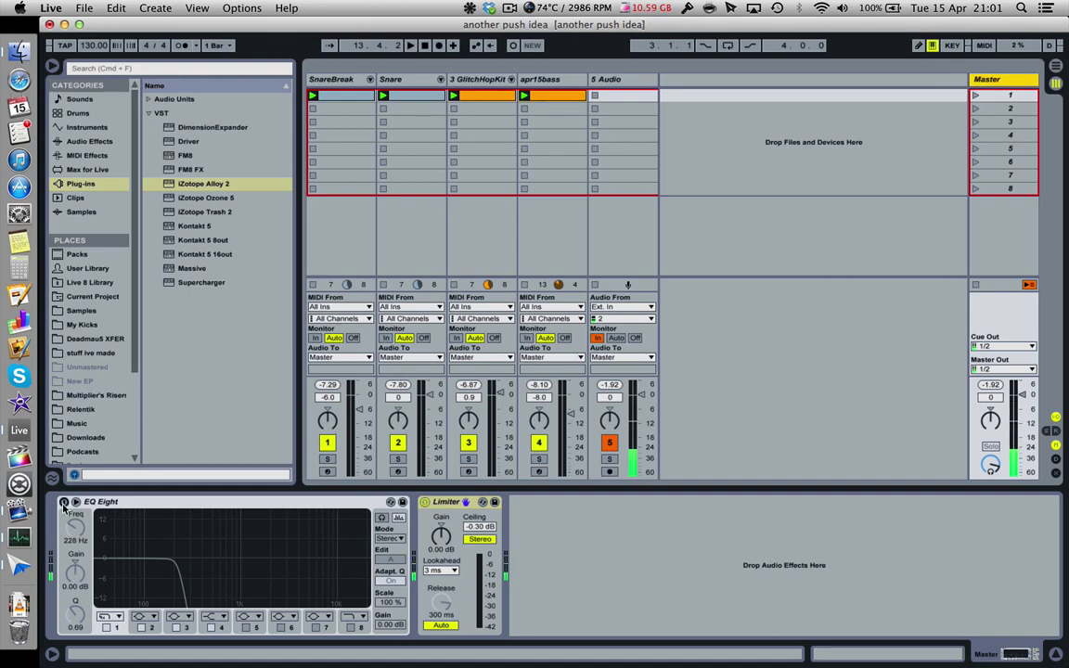
- Play the song and A/B the Master's low-pass EQ Eight, leaving it switched off
key("space")
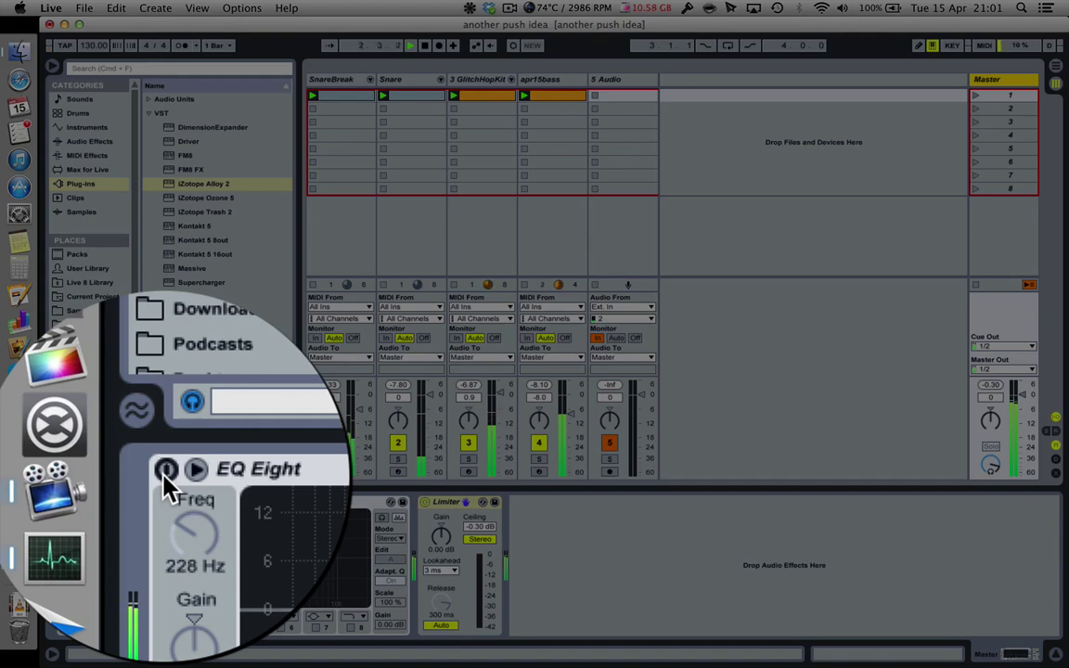
left_click(165, 473)
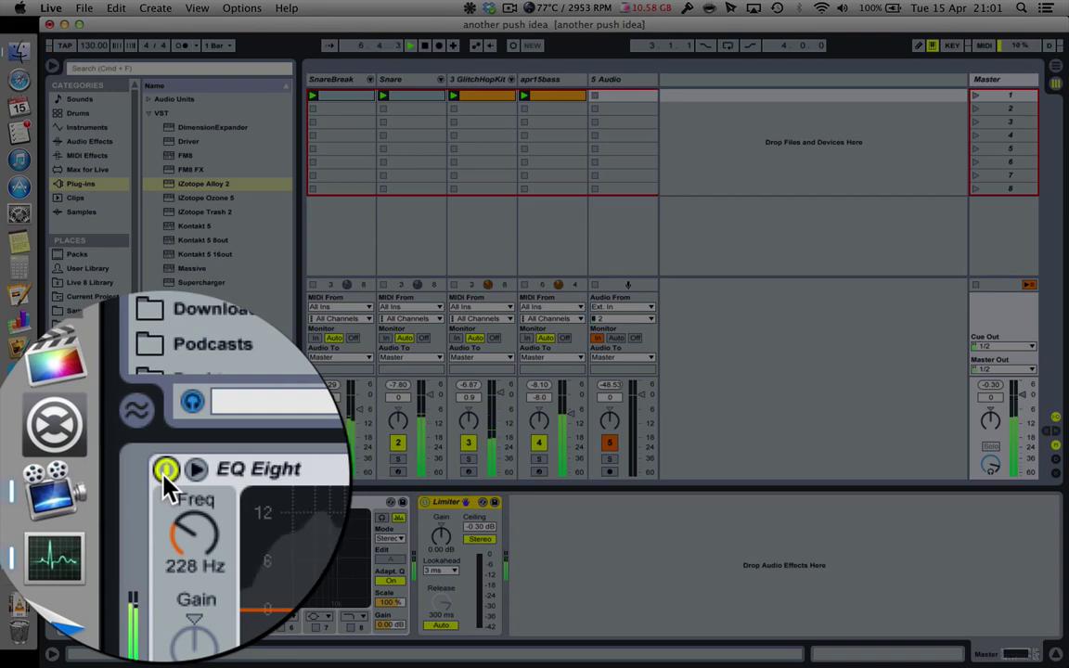
left_click(164, 471)
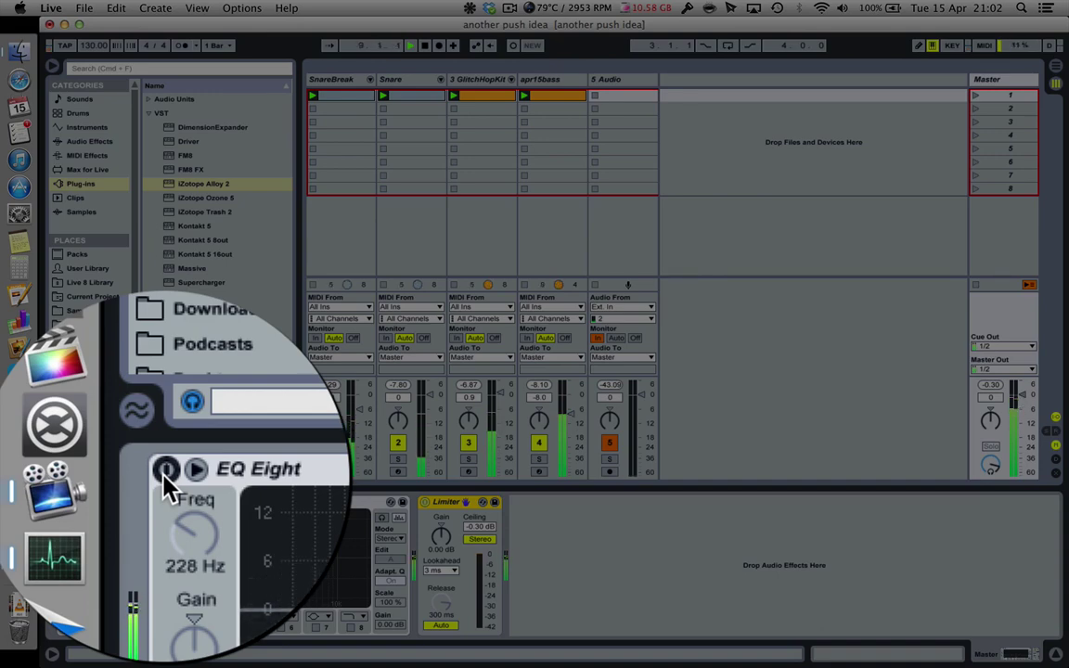
left_click(164, 471)
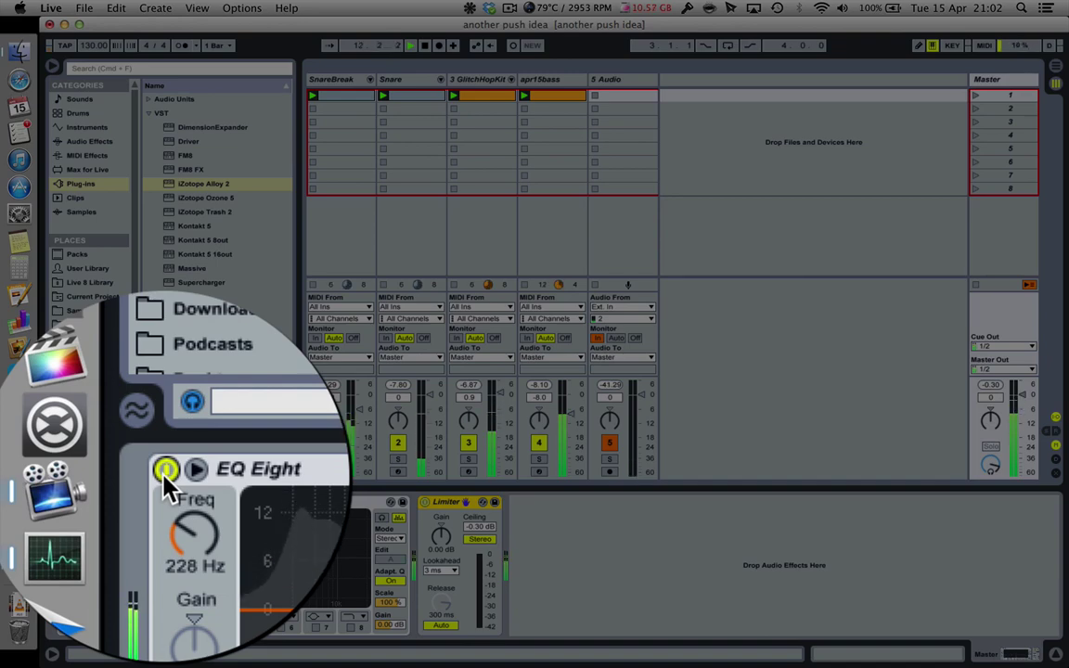
left_click(164, 471)
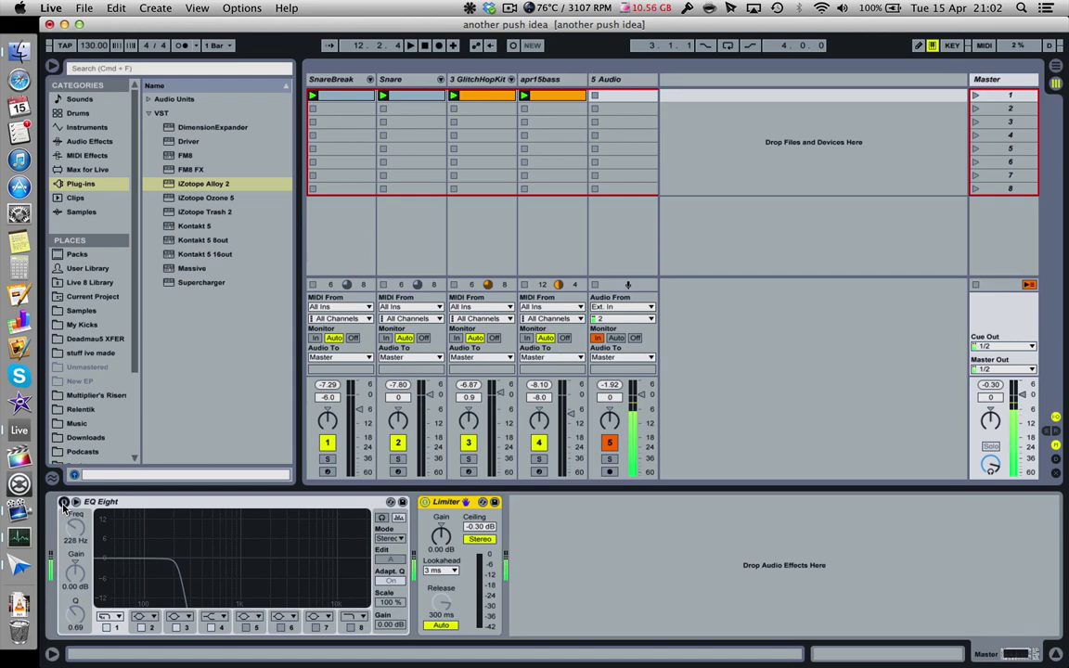
left_click(489, 8)
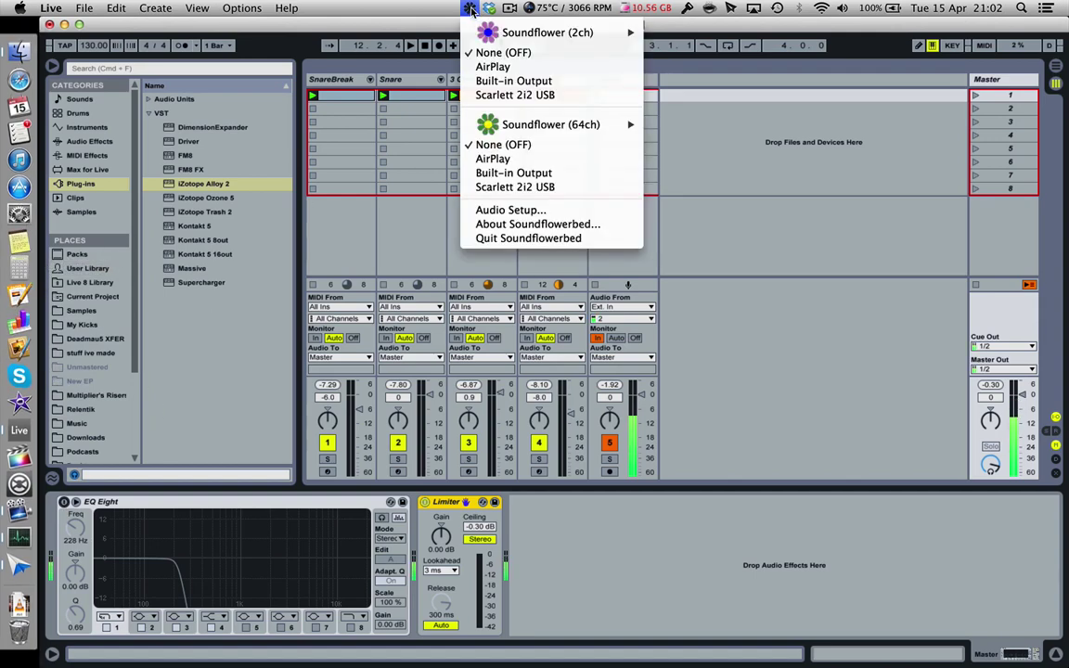
left_click(495, 10)
left_click(510, 10)
left_click(509, 10)
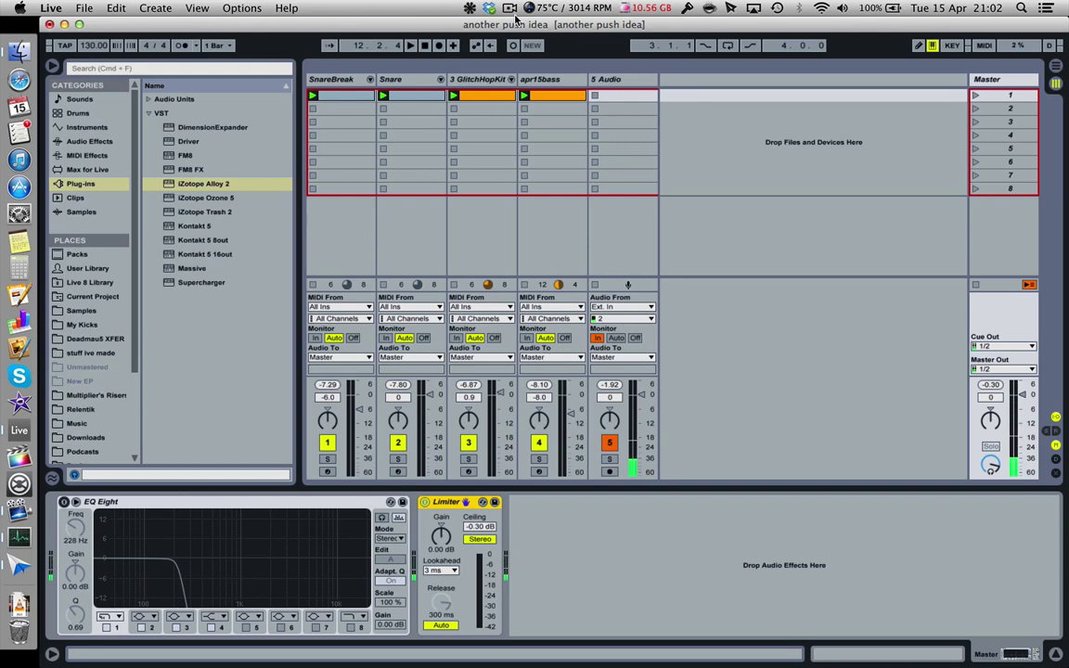
left_click(509, 8)
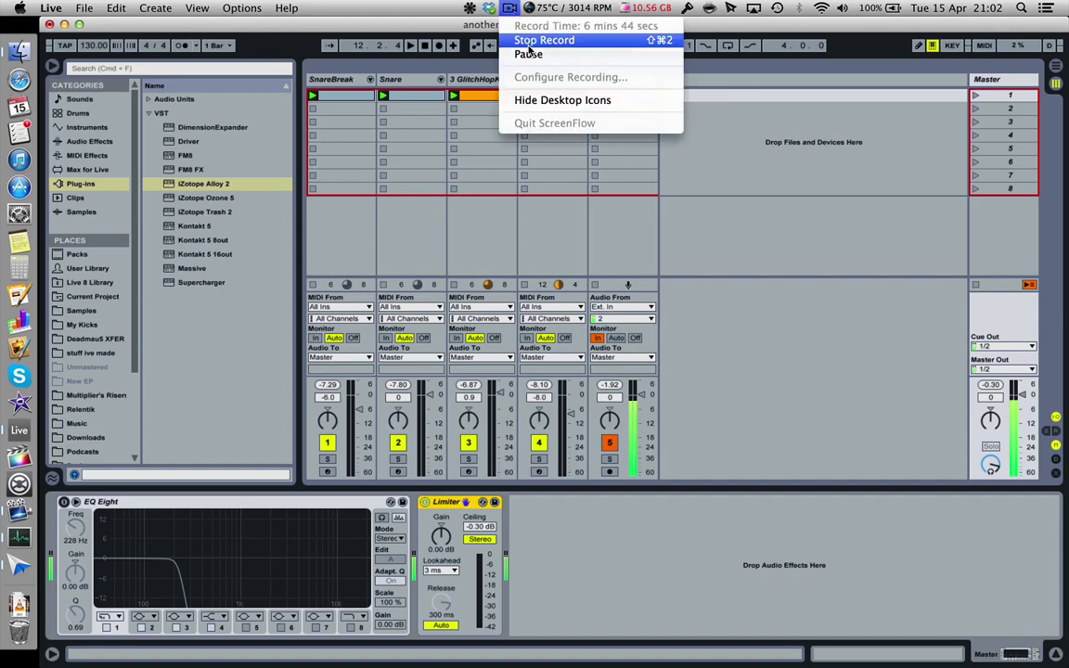